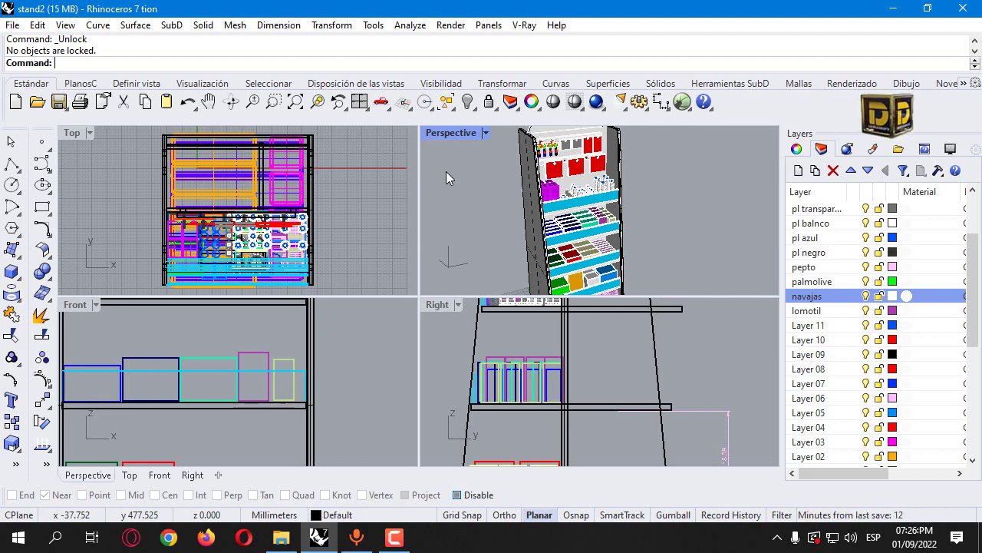
Lock a set of individual product boxes across the stand's shelves, including magenta, blue, navy, teal, purple, dark green, beige, pink and light-blue ones.
{"action": "scroll", "coordinate": [560, 192], "scroll_direction": "up", "scroll_amount": 5}
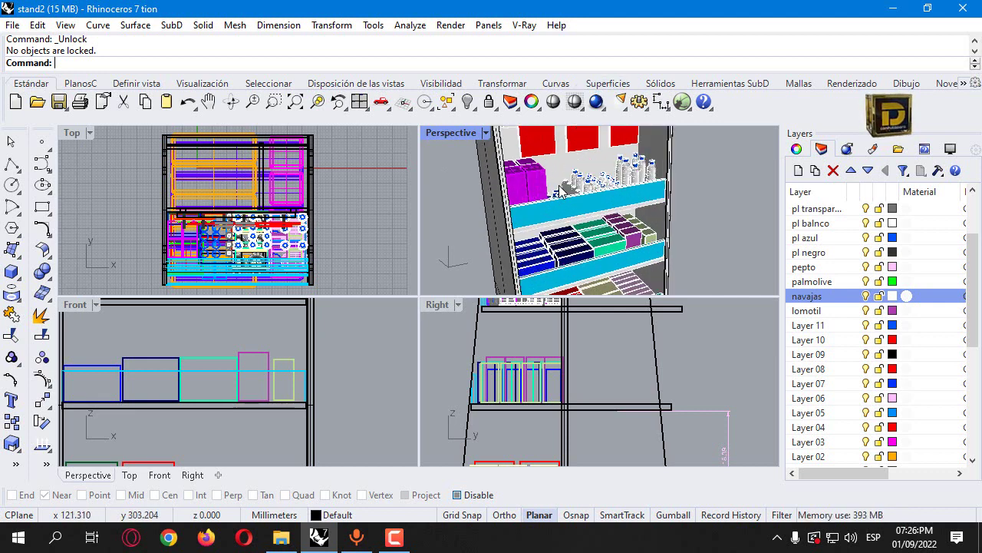
{"action": "scroll", "coordinate": [560, 191], "scroll_direction": "up", "scroll_amount": 2}
{"action": "left_click", "coordinate": [512, 188]}
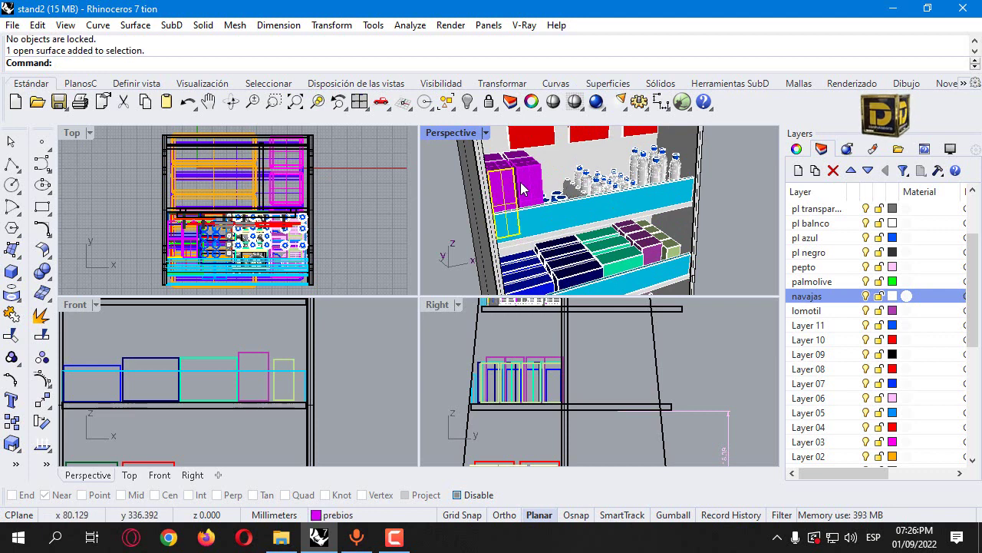
{"action": "left_click", "coordinate": [533, 191]}
{"action": "left_click", "coordinate": [568, 221]}
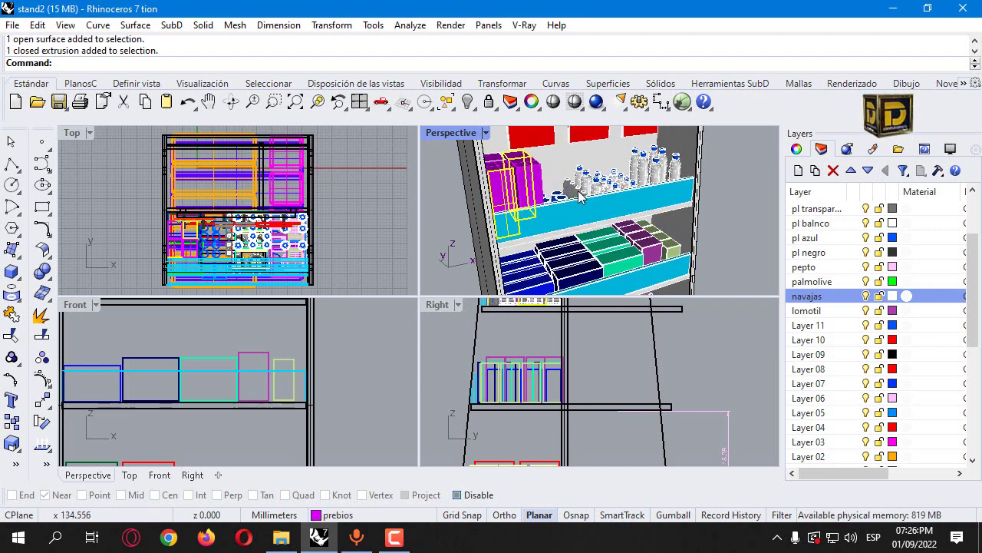
{"action": "left_click", "coordinate": [554, 282], "text": "shift"}
{"action": "left_click", "coordinate": [572, 260], "text": "shift"}
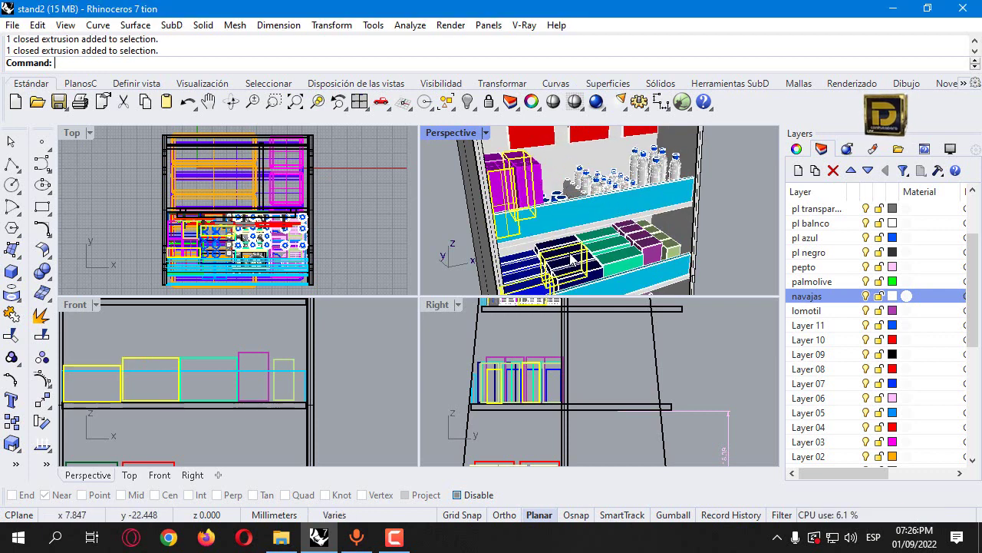
{"action": "left_click", "coordinate": [614, 259], "text": "shift"}
{"action": "left_click", "coordinate": [647, 255], "text": "shift"}
{"action": "scroll", "coordinate": [633, 204], "scroll_direction": "down", "scroll_amount": 2}
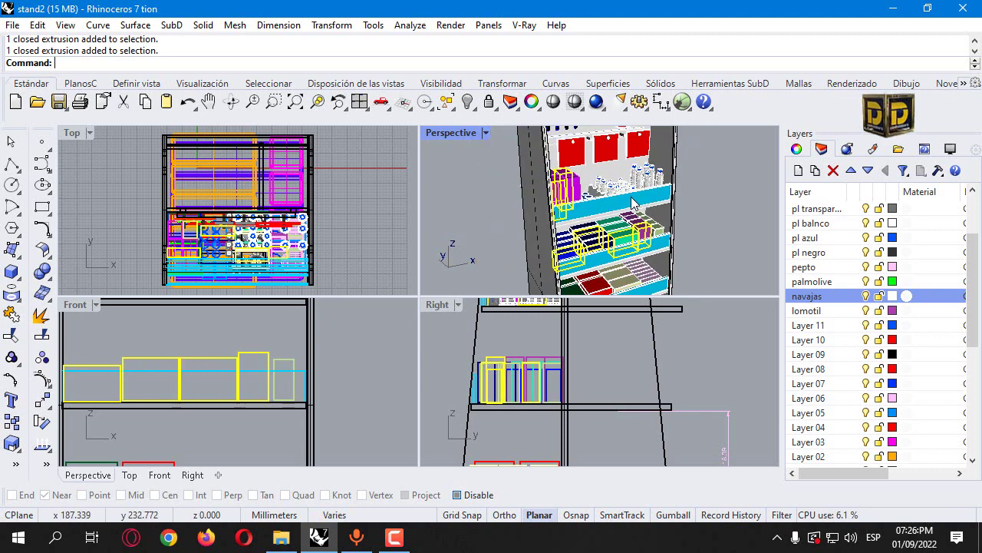
{"action": "scroll", "coordinate": [640, 253], "scroll_direction": "up", "scroll_amount": 3}
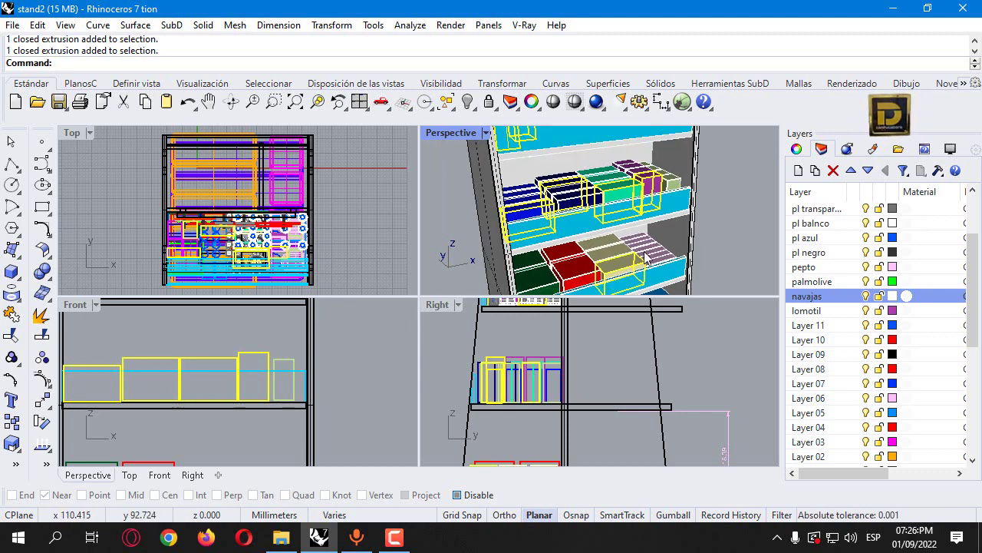
{"action": "right_click_drag", "start_coordinate": [534, 259], "coordinate": [542, 164]}
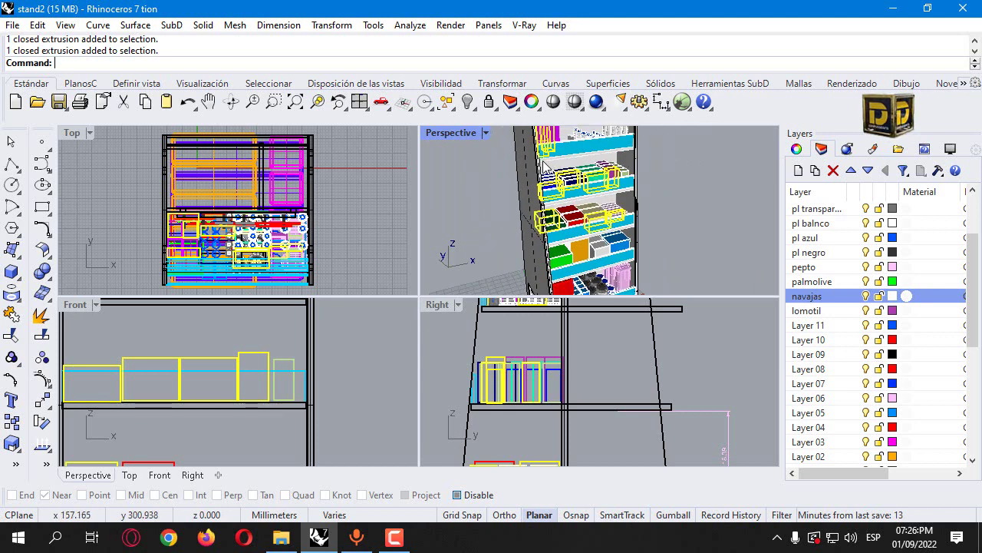
{"action": "scroll", "coordinate": [583, 269], "scroll_direction": "up", "scroll_amount": 4}
{"action": "left_click", "coordinate": [572, 269], "text": "shift"}
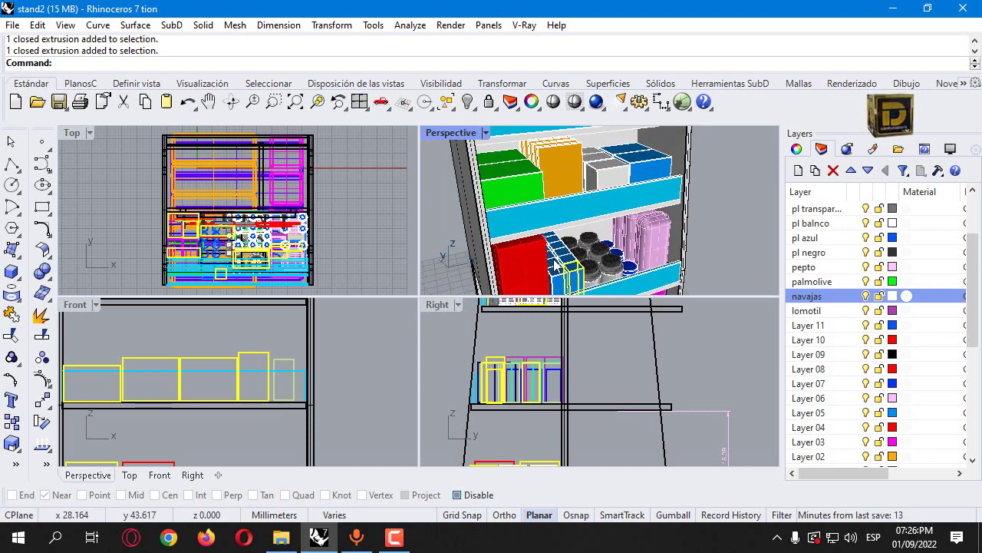
{"action": "left_click", "coordinate": [559, 268], "text": "shift"}
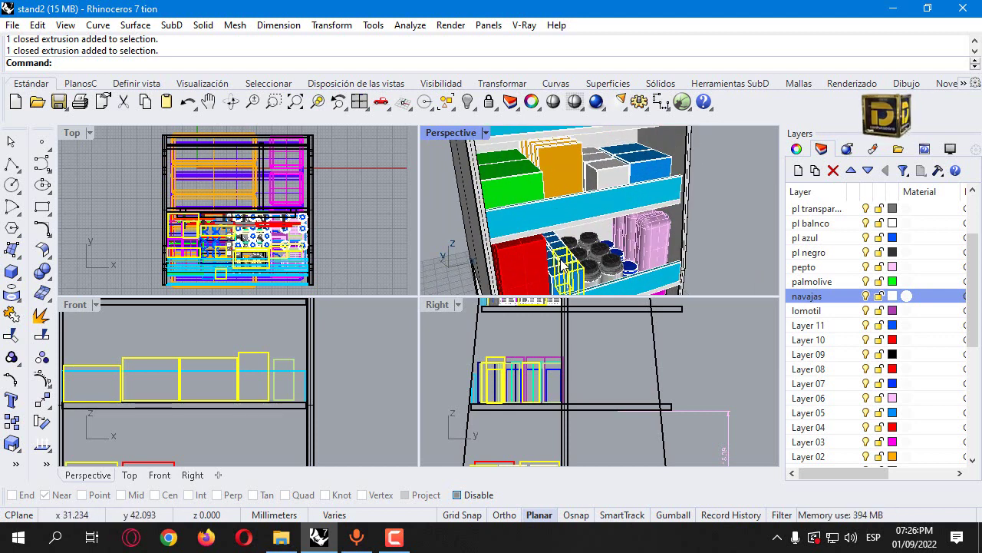
{"action": "left_click", "coordinate": [487, 102]}
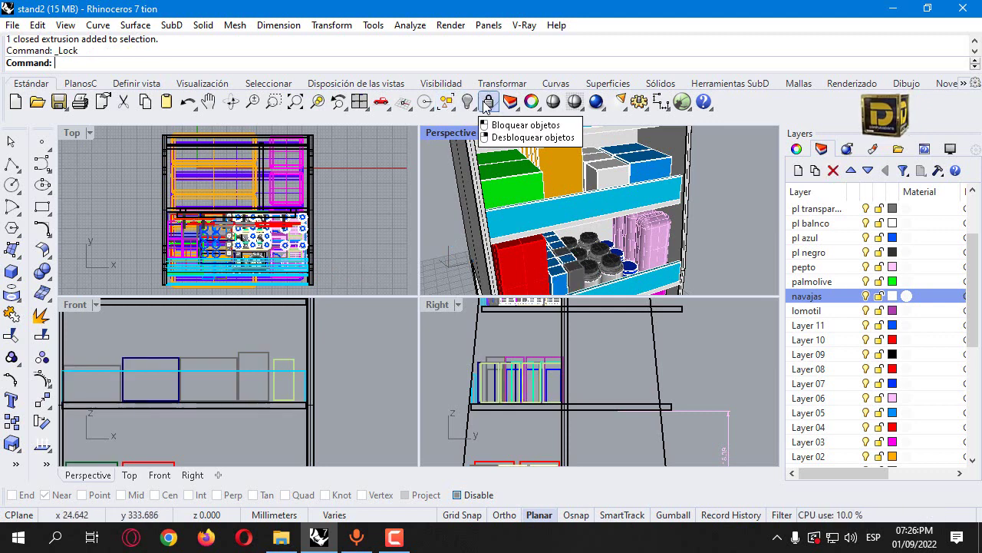
{"action": "left_click", "coordinate": [398, 250]}
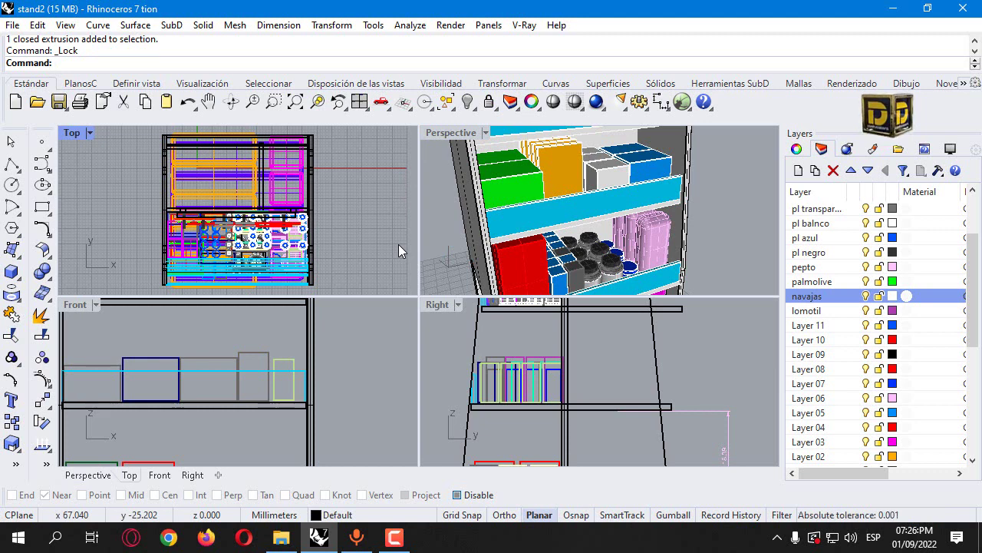
Unlock only the dark green, beige, teal and purple boxes among the locked objects with UnlockSelected.
{"action": "type", "text": "_U"}
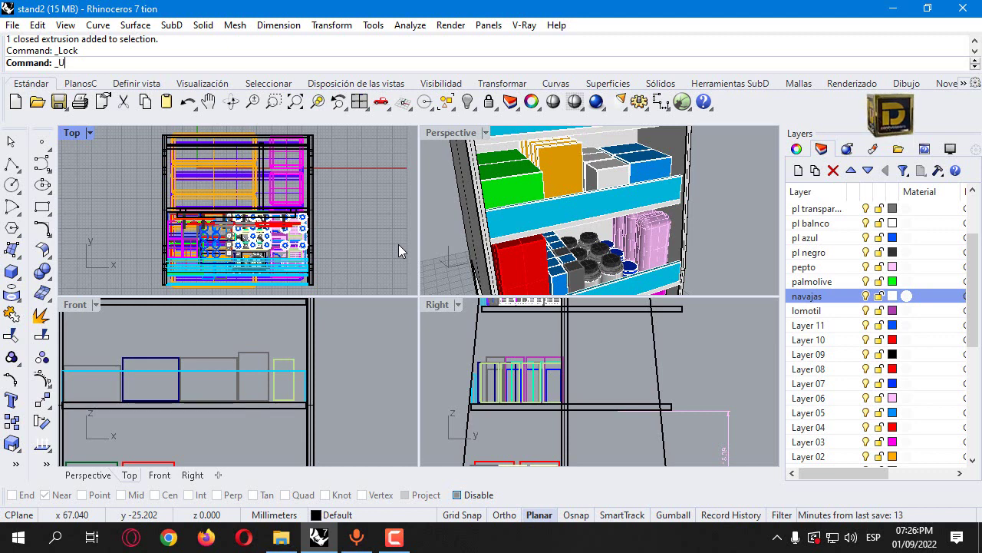
{"action": "type", "text": "ndolo"}
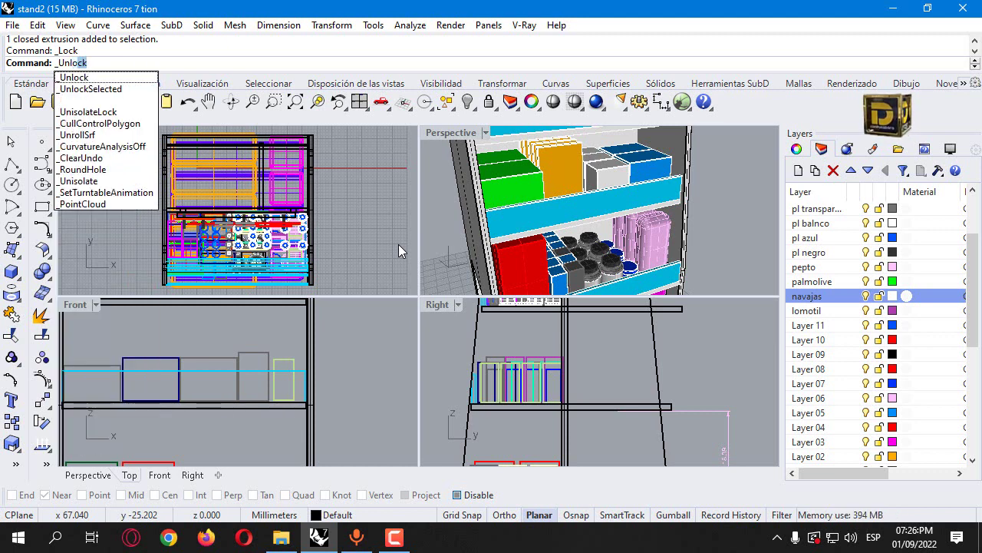
{"action": "left_click", "coordinate": [113, 89]}
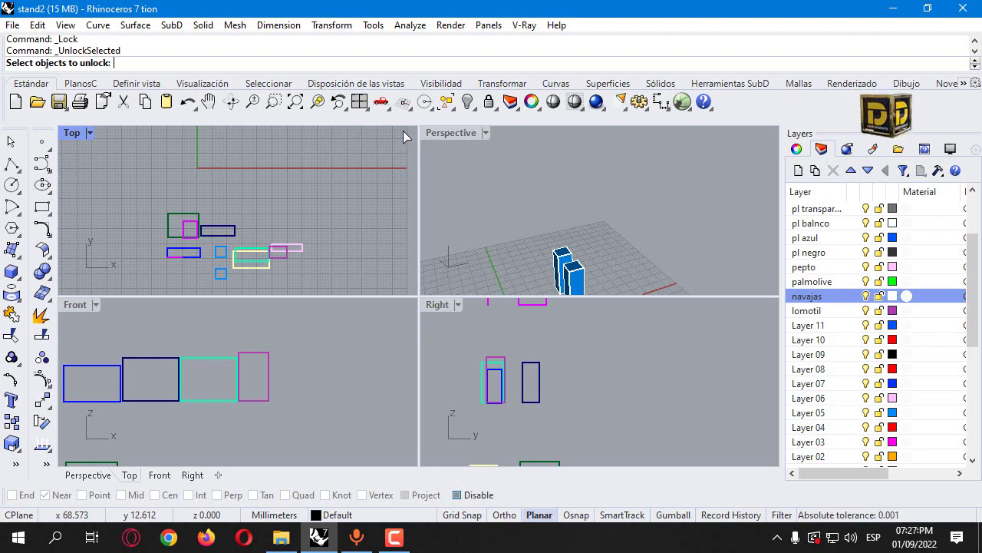
{"action": "right_click_drag", "start_coordinate": [588, 166], "coordinate": [558, 196]}
{"action": "scroll", "coordinate": [559, 196], "scroll_direction": "up", "scroll_amount": 2}
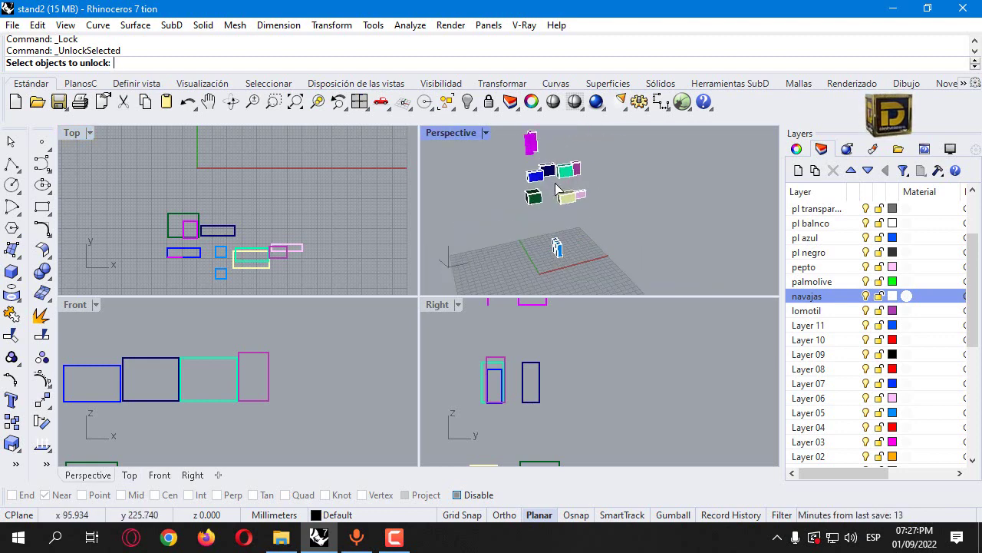
{"action": "scroll", "coordinate": [556, 189], "scroll_direction": "up", "scroll_amount": 2}
{"action": "left_click", "coordinate": [531, 203]}
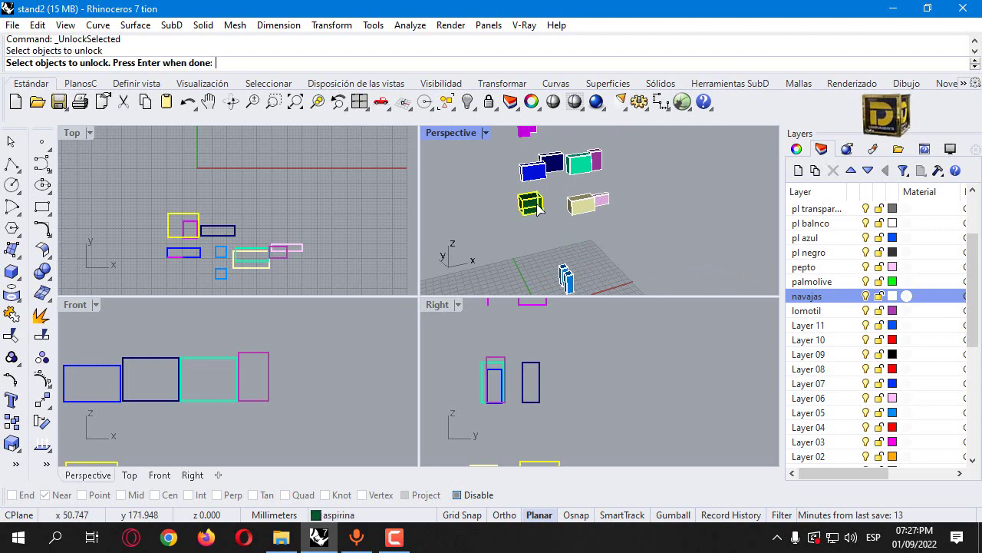
{"action": "left_click", "coordinate": [587, 206]}
{"action": "left_click", "coordinate": [579, 164]}
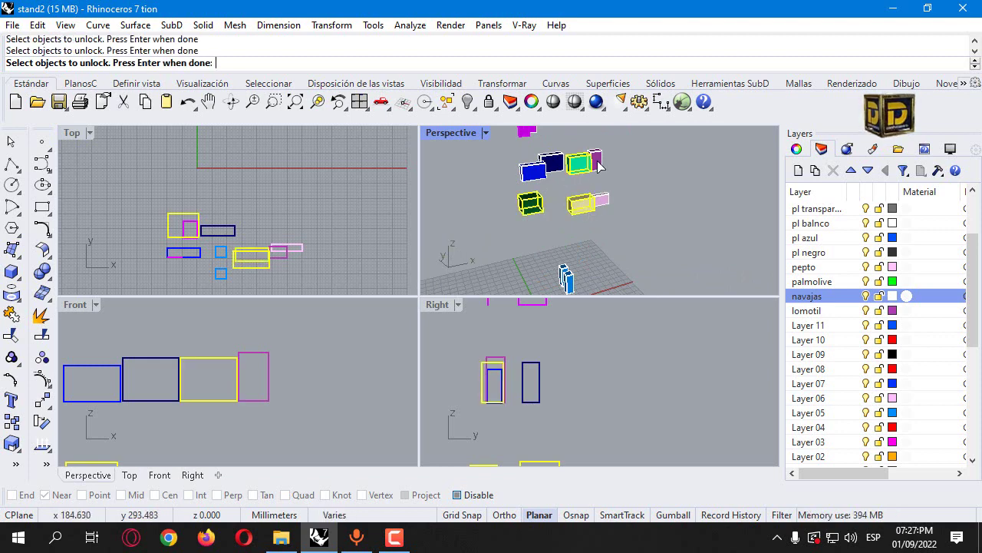
{"action": "left_click", "coordinate": [598, 161]}
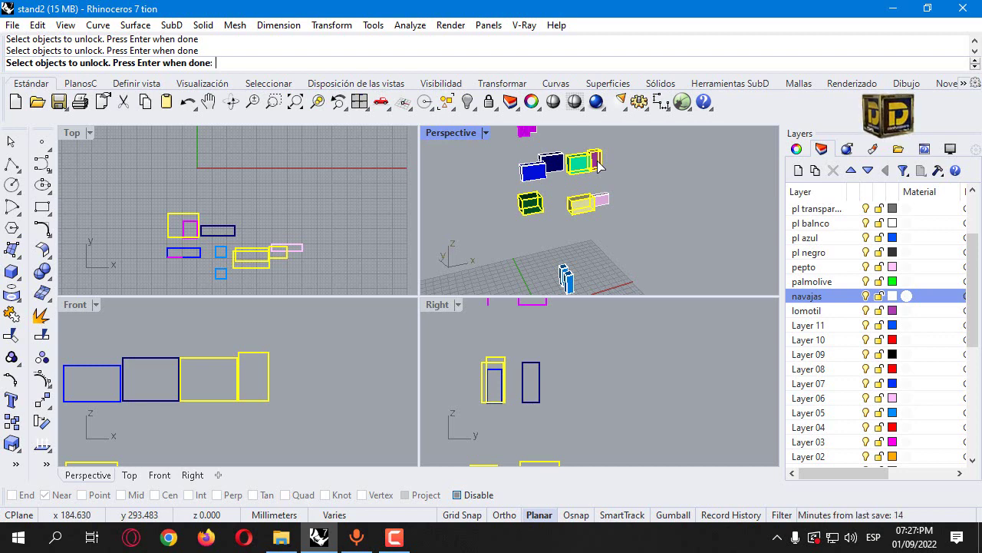
{"action": "key", "text": "Return"}
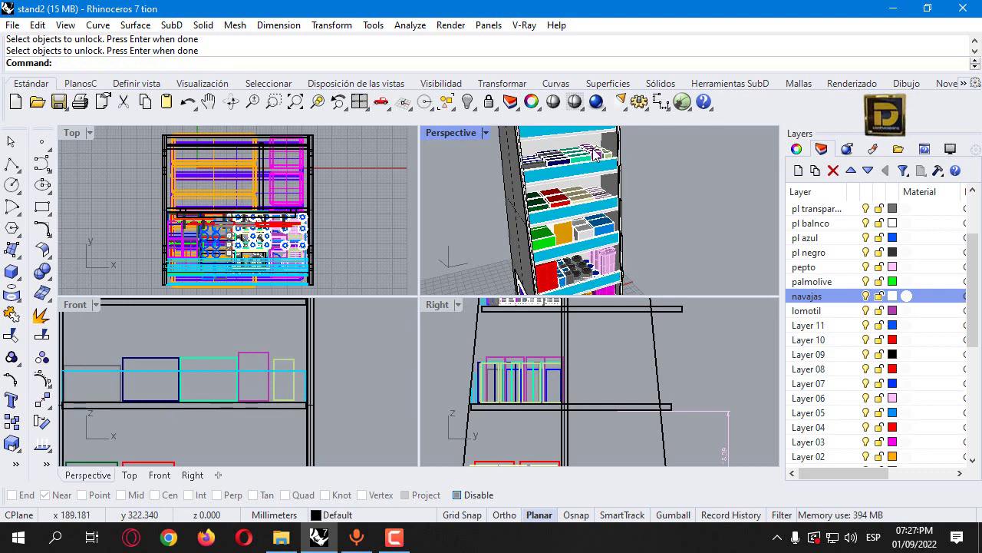
Lock another navy box, two cyan shelf fronts, a bottle, a red hanging pack with its hook, and both side panels of the stand.
{"action": "scroll", "coordinate": [576, 149], "scroll_direction": "up", "scroll_amount": 6}
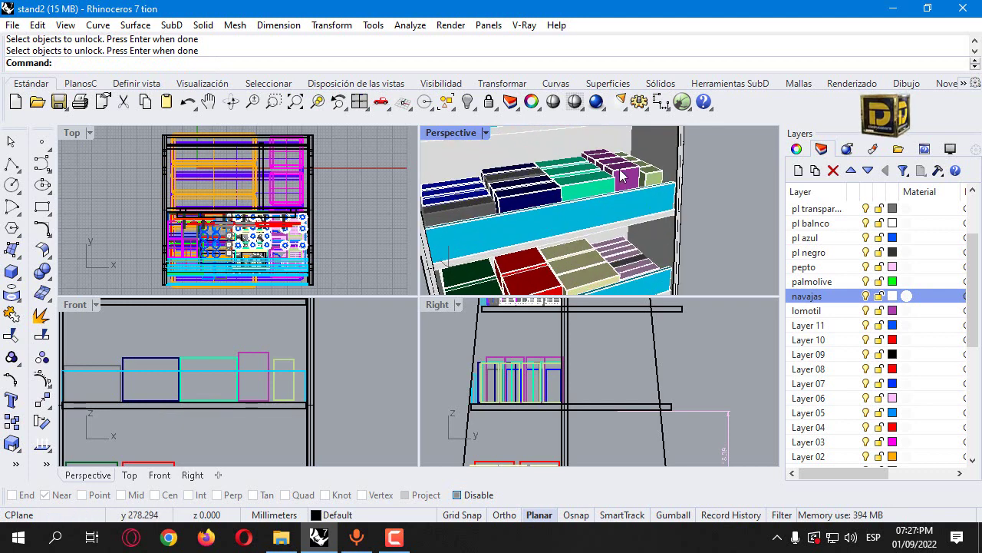
{"action": "left_click", "coordinate": [501, 208]}
{"action": "right_click_drag", "start_coordinate": [535, 182], "coordinate": [525, 235]}
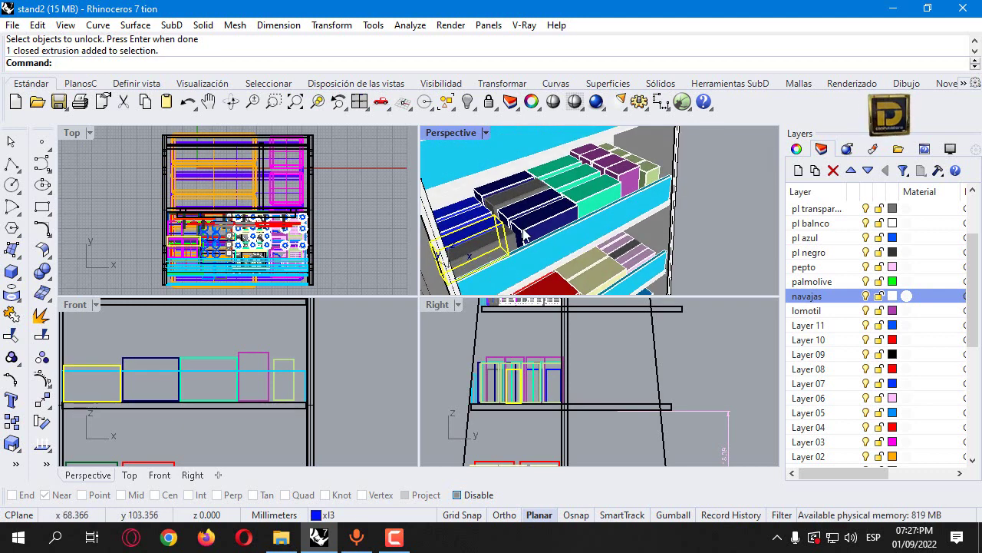
{"action": "left_click", "coordinate": [523, 234]}
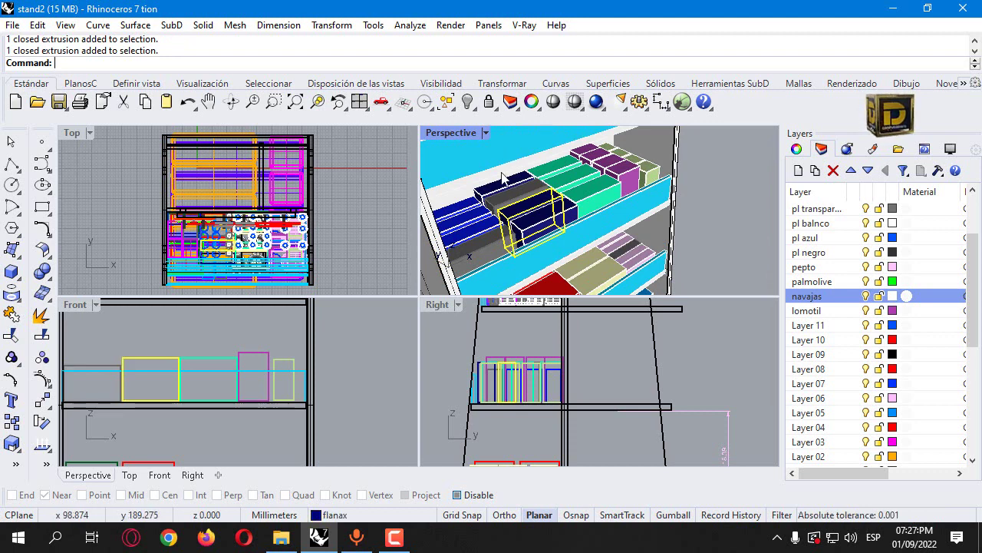
{"action": "scroll", "coordinate": [527, 175], "scroll_direction": "down", "scroll_amount": 5}
{"action": "left_click", "coordinate": [538, 205], "text": "shift"}
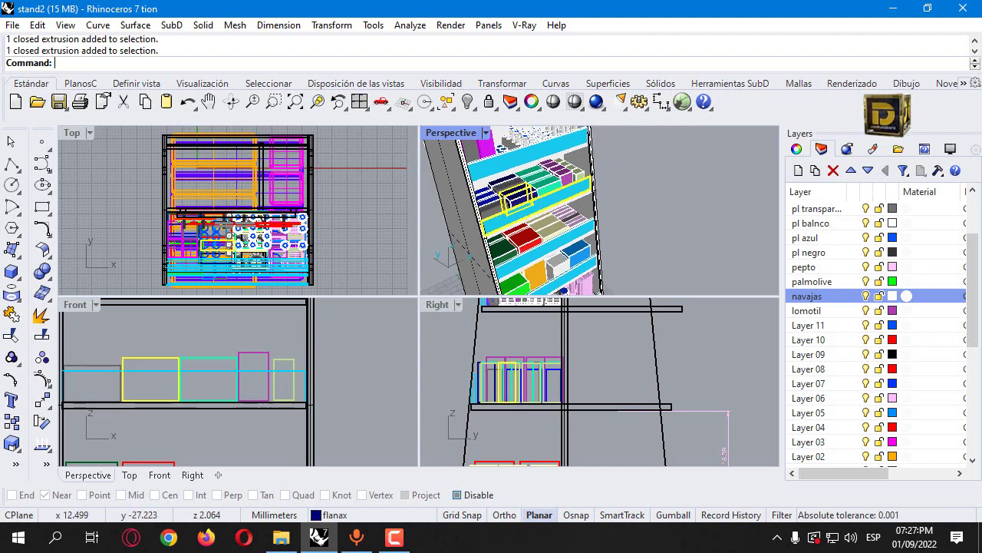
{"action": "left_click", "coordinate": [525, 152]}
{"action": "key", "text": "Escape"}
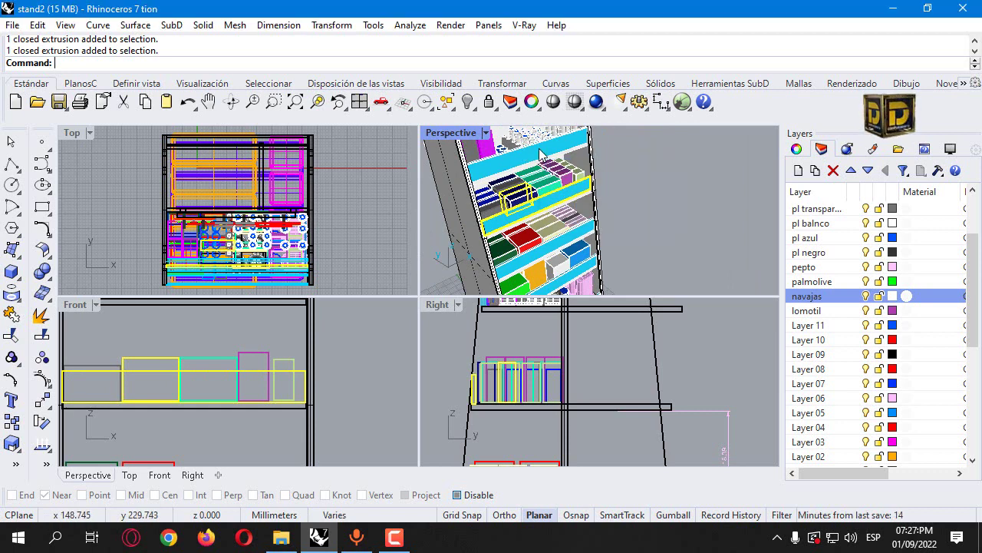
{"action": "right_click_drag", "start_coordinate": [541, 150], "coordinate": [564, 151]}
{"action": "scroll", "coordinate": [564, 152], "scroll_direction": "up", "scroll_amount": 10}
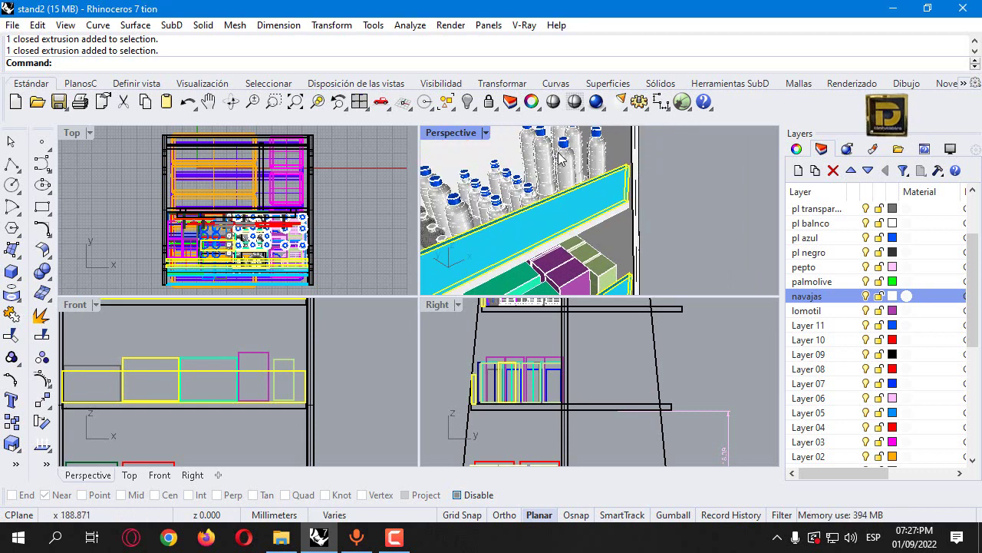
{"action": "left_click", "coordinate": [634, 192], "text": "shift"}
{"action": "right_click_drag", "start_coordinate": [634, 192], "coordinate": [542, 161]}
{"action": "left_click", "coordinate": [542, 161], "text": "shift"}
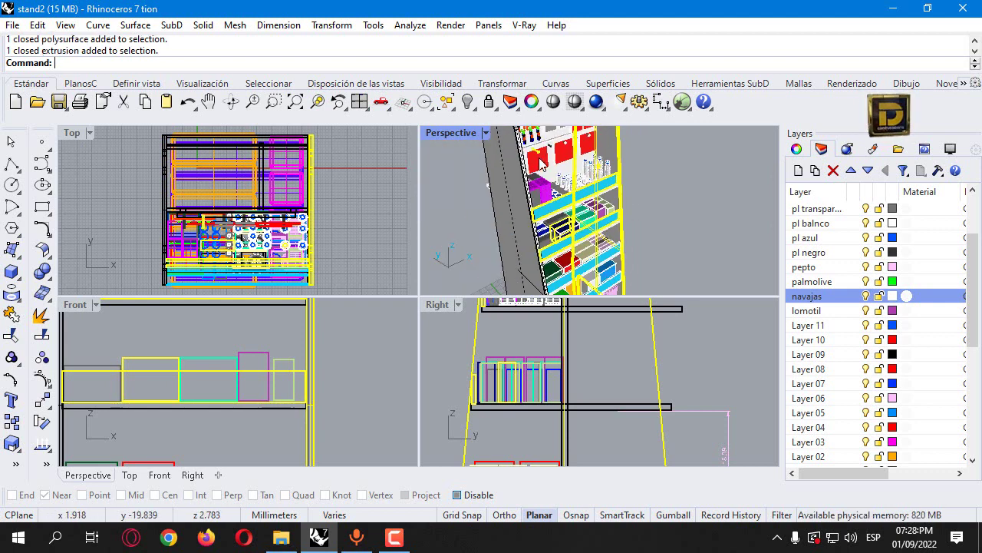
{"action": "left_click", "coordinate": [565, 230], "text": "shift"}
{"action": "scroll", "coordinate": [568, 240], "scroll_direction": "down", "scroll_amount": 5}
{"action": "scroll", "coordinate": [567, 243], "scroll_direction": "down", "scroll_amount": 4}
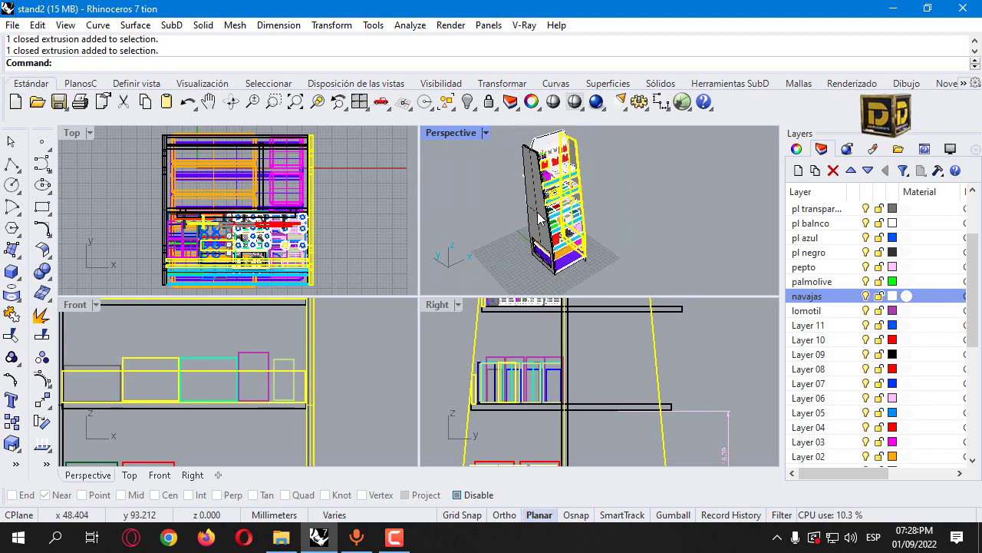
{"action": "left_click", "coordinate": [537, 216], "text": "shift"}
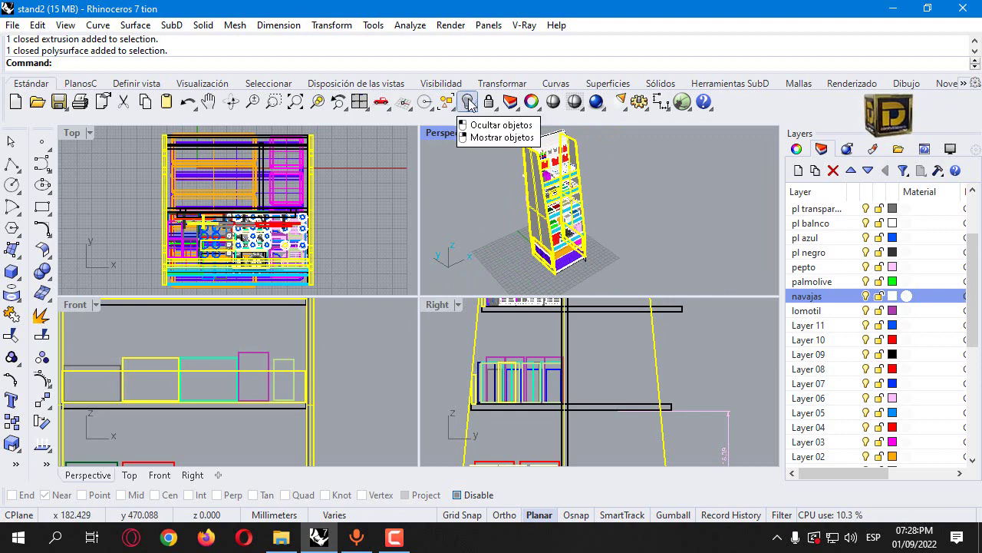
{"action": "left_click", "coordinate": [489, 101]}
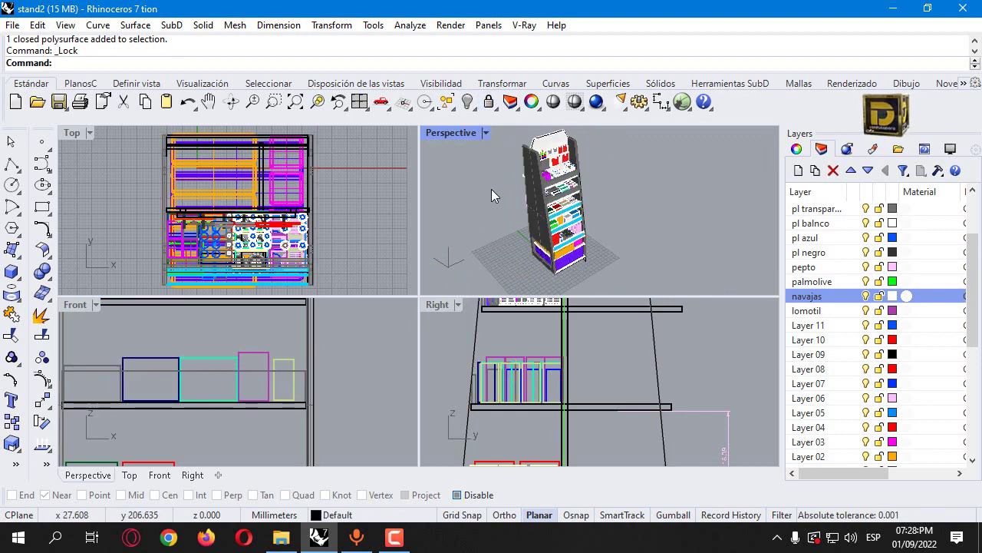
Unlock only the stand's two side panels, the red hanging pack and its hook with UnlockSelected.
{"action": "left_click", "coordinate": [497, 114]}
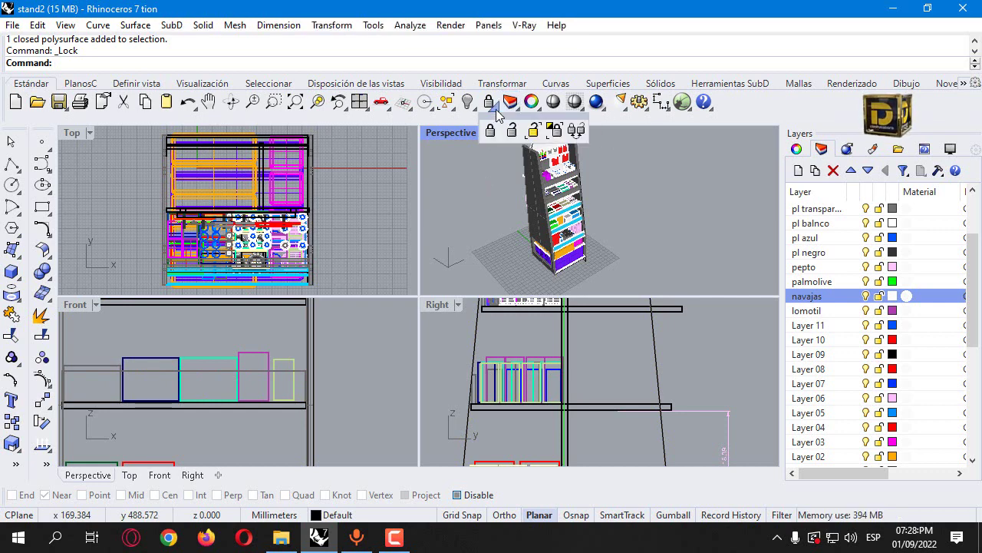
{"action": "left_click", "coordinate": [532, 132]}
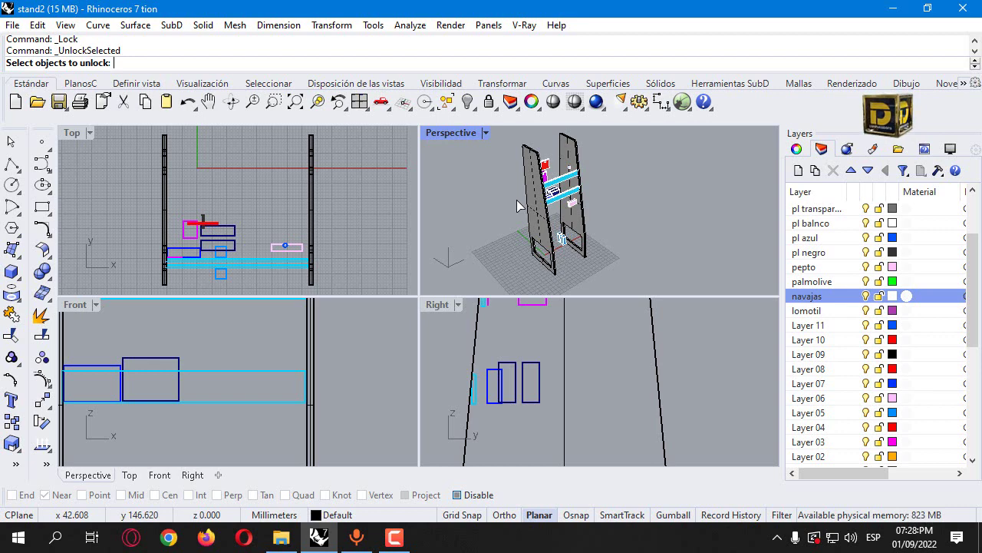
{"action": "scroll", "coordinate": [540, 207], "scroll_direction": "up", "scroll_amount": 5}
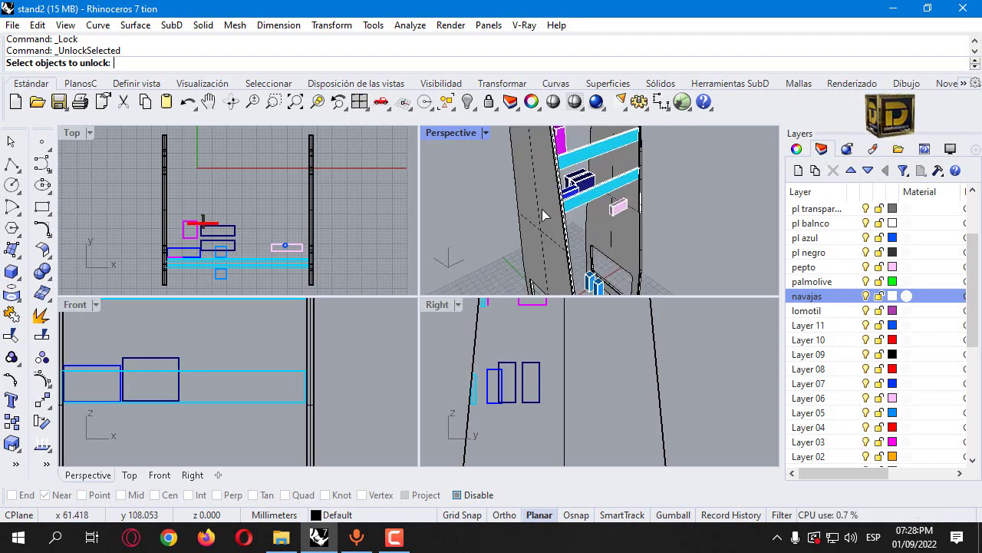
{"action": "left_click", "coordinate": [543, 209]}
{"action": "left_click", "coordinate": [614, 230]}
{"action": "scroll", "coordinate": [606, 223], "scroll_direction": "down", "scroll_amount": 4}
{"action": "scroll", "coordinate": [590, 184], "scroll_direction": "up", "scroll_amount": 2}
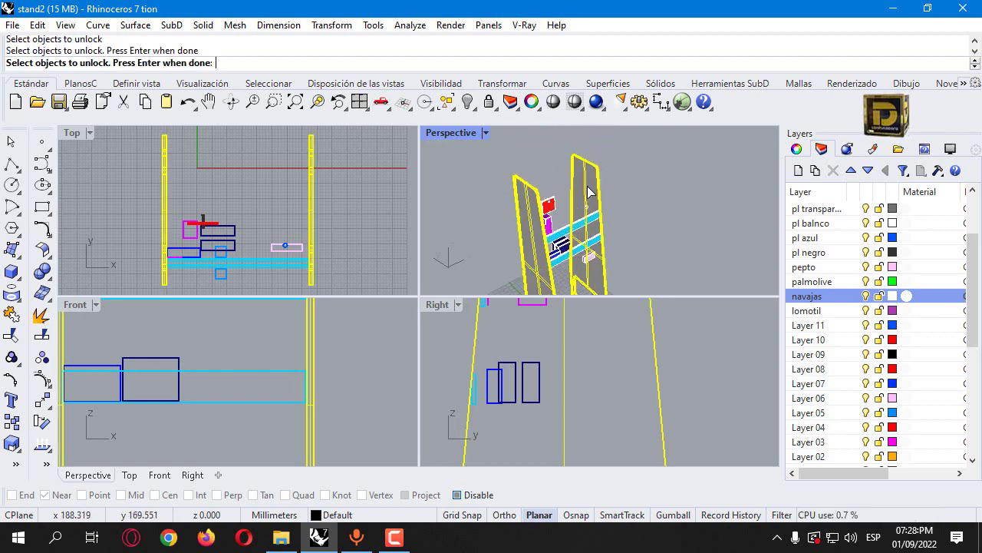
{"action": "scroll", "coordinate": [563, 215], "scroll_direction": "up", "scroll_amount": 5}
{"action": "left_click", "coordinate": [524, 186]}
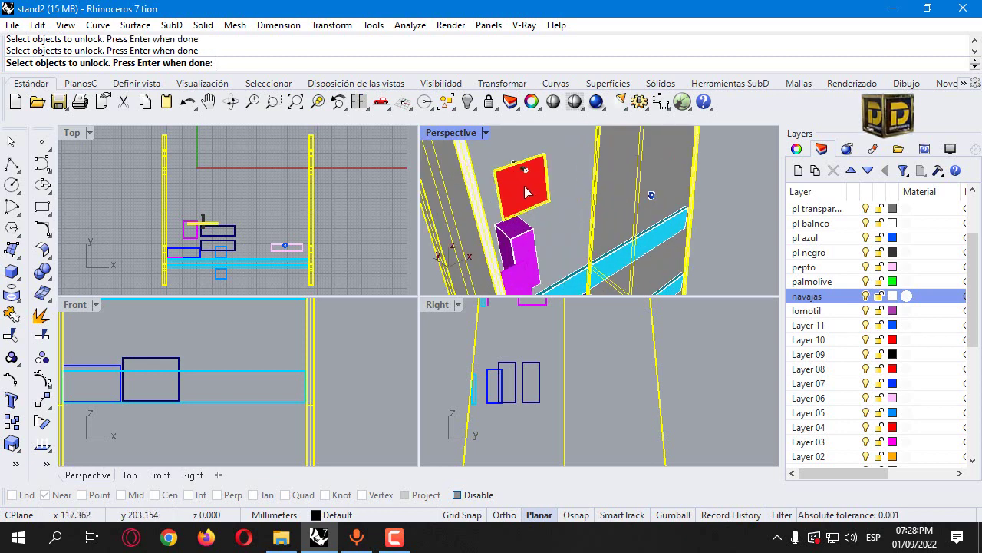
{"action": "left_click", "coordinate": [518, 171]}
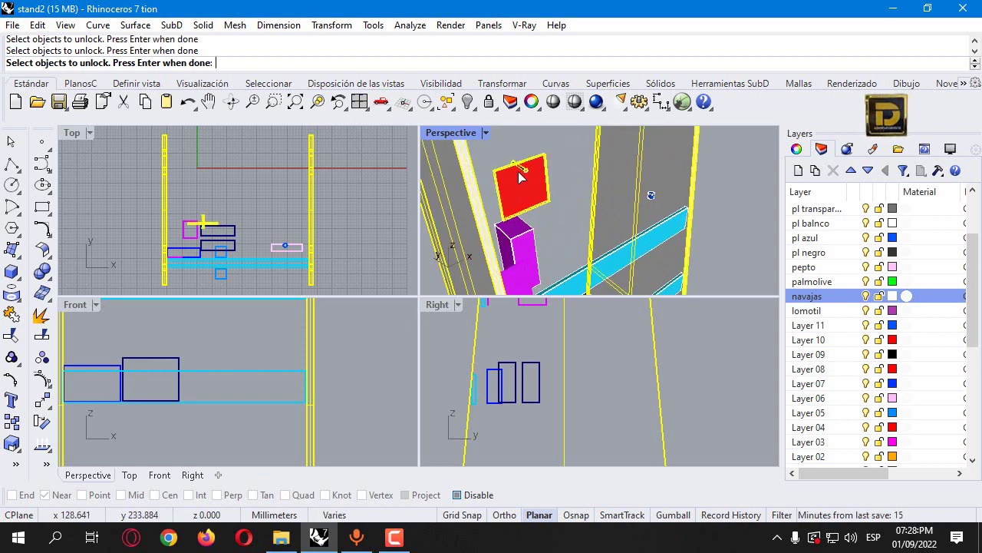
{"action": "right_click_drag", "start_coordinate": [610, 264], "coordinate": [552, 258]}
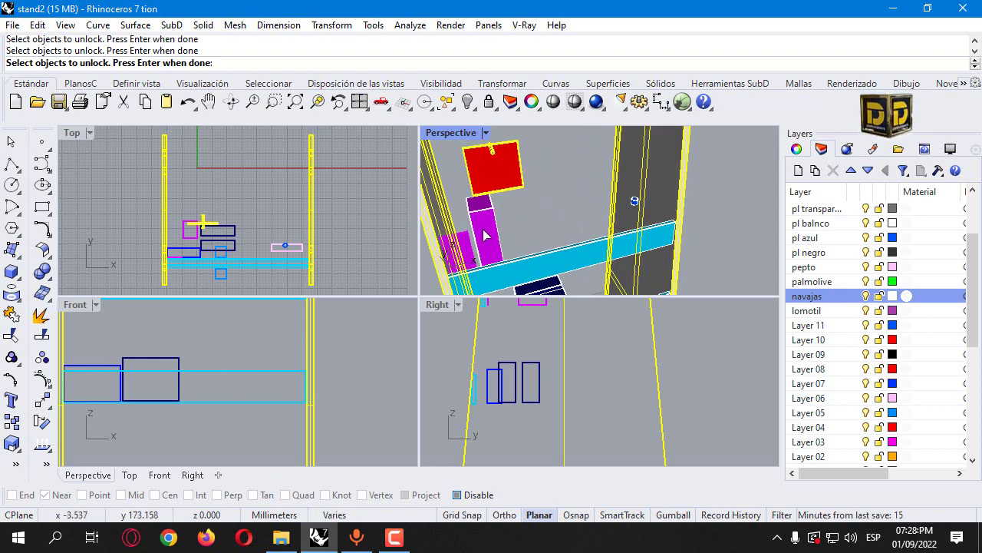
{"action": "key", "text": "Return"}
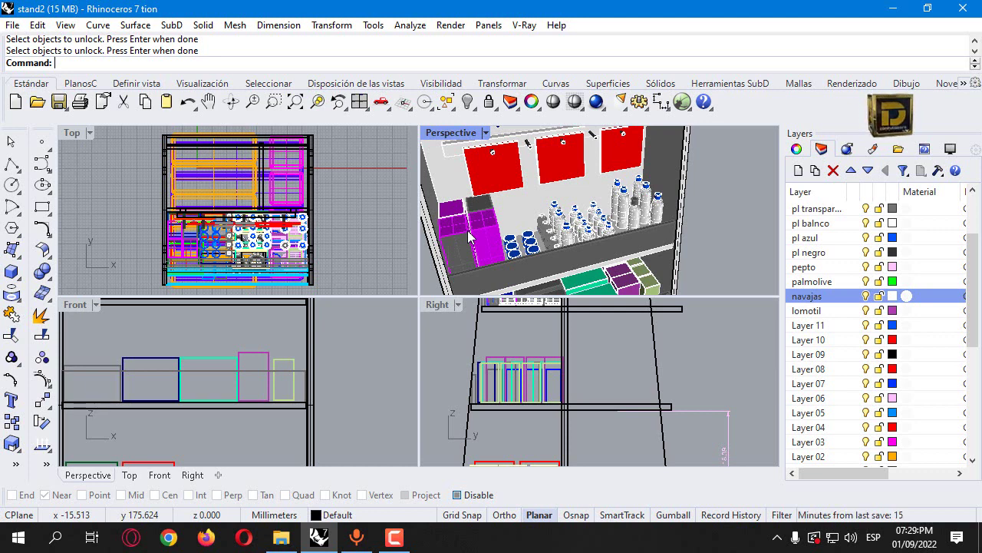
{"action": "scroll", "coordinate": [553, 207], "scroll_direction": "down", "scroll_amount": 5}
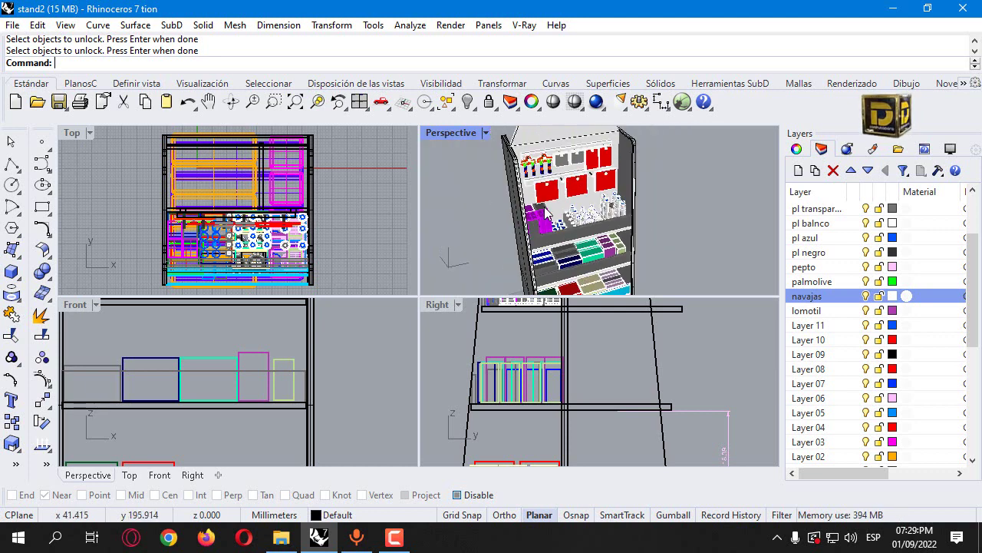
{"action": "scroll", "coordinate": [546, 211], "scroll_direction": "up", "scroll_amount": 3}
{"action": "scroll", "coordinate": [546, 349], "scroll_direction": "down", "scroll_amount": 4}
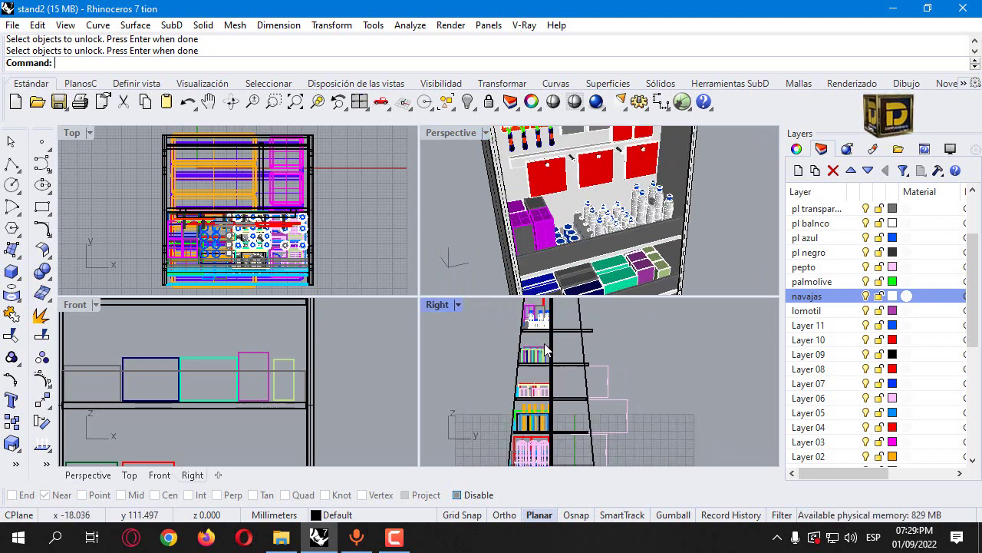
{"action": "scroll", "coordinate": [547, 349], "scroll_direction": "down", "scroll_amount": 3}
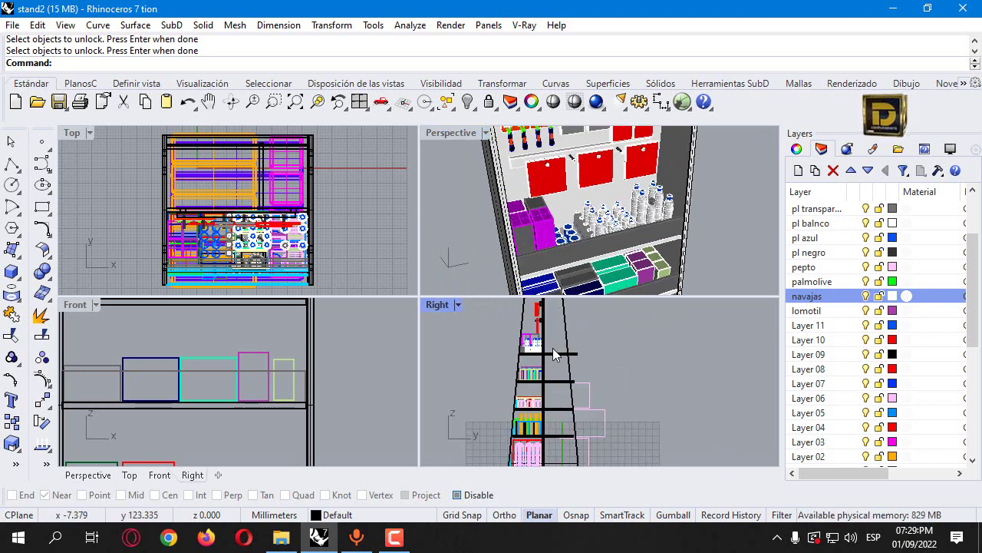